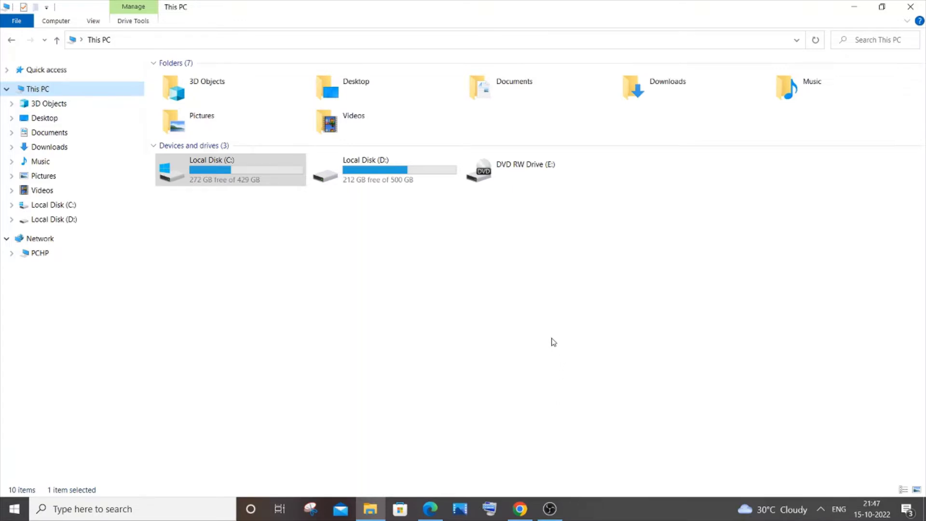
Search Windows for 'mysql' and choose Uninstall on MySQL Workbench 8.0 CE to reach Programs and Features
{"action": "left_click", "coordinate": [158, 511]}
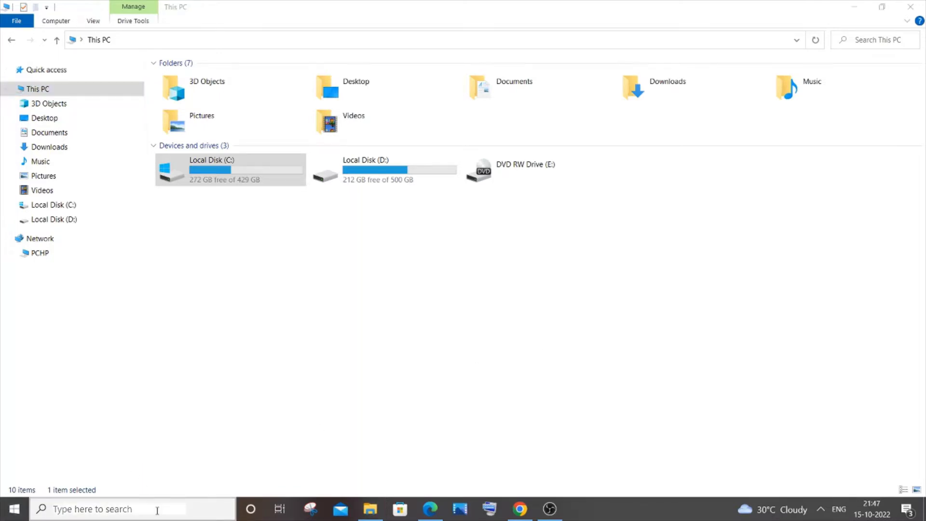
{"action": "type", "text": "mysql"}
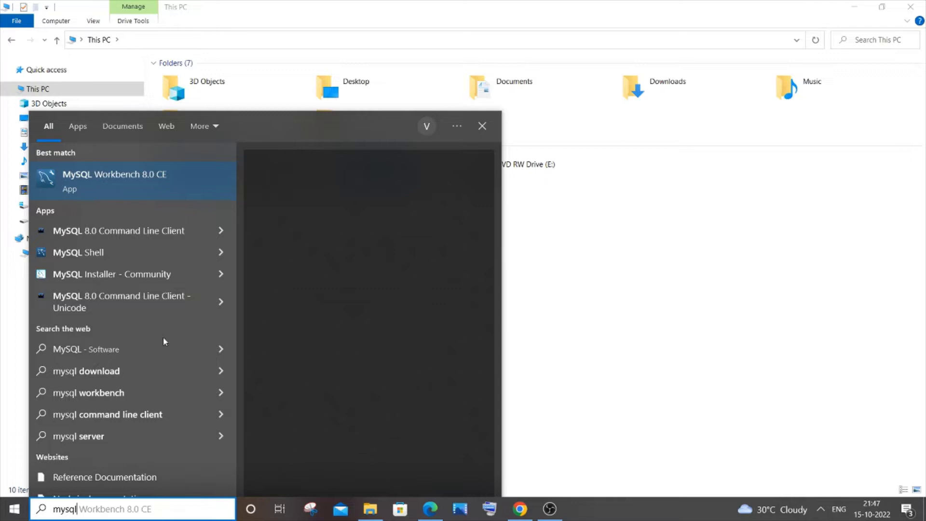
{"action": "right_click", "coordinate": [129, 185]}
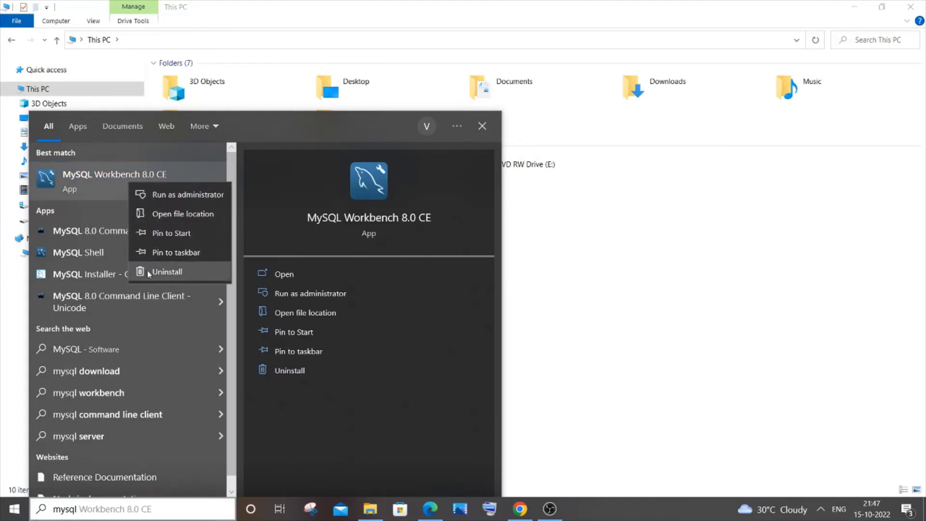
{"action": "left_click", "coordinate": [164, 272]}
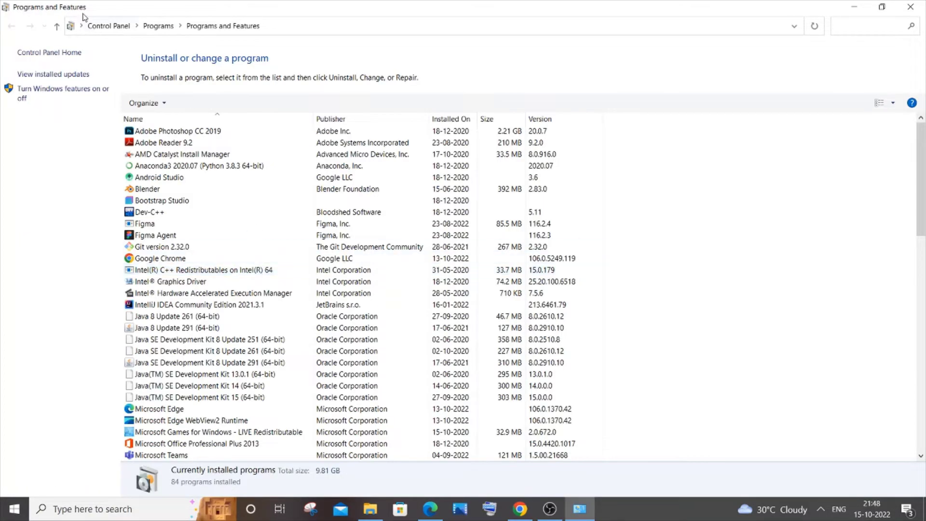
Uninstall MySQL Workbench 8.0 CE and the other MySQL entries, confirming each removal
{"action": "scroll", "coordinate": [265, 294], "scroll_direction": "down", "scroll_amount": 3}
{"action": "scroll", "coordinate": [266, 293], "scroll_direction": "down", "scroll_amount": 8}
{"action": "scroll", "coordinate": [265, 293], "scroll_direction": "down", "scroll_amount": 2}
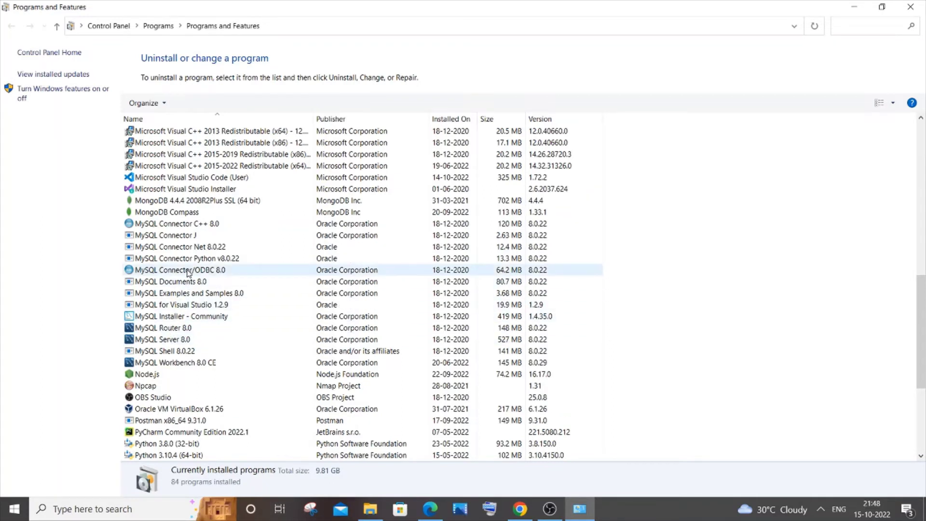
{"action": "left_click", "coordinate": [179, 247]}
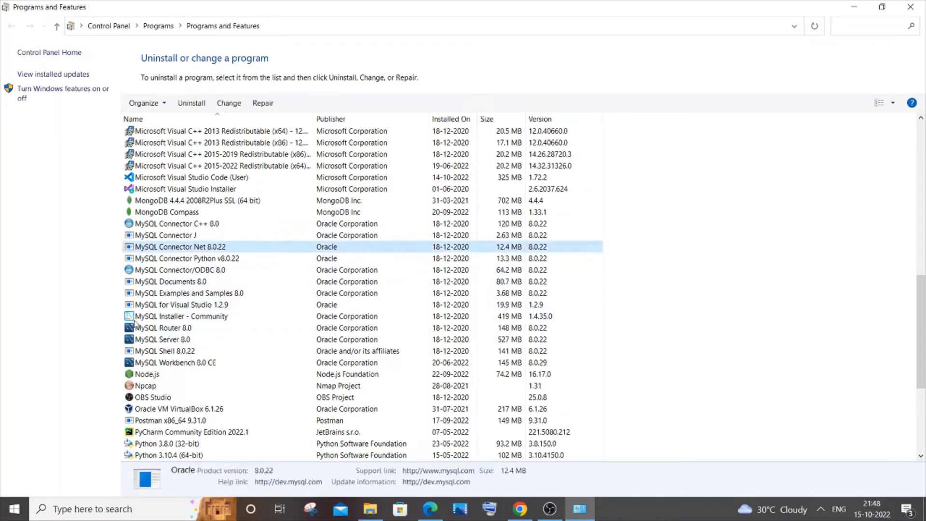
{"action": "right_click", "coordinate": [165, 365]}
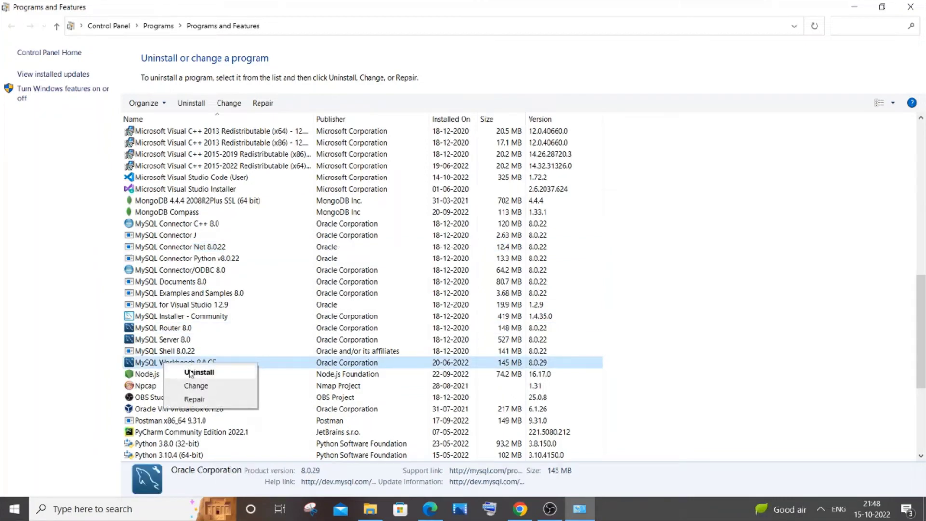
{"action": "left_click", "coordinate": [190, 373]}
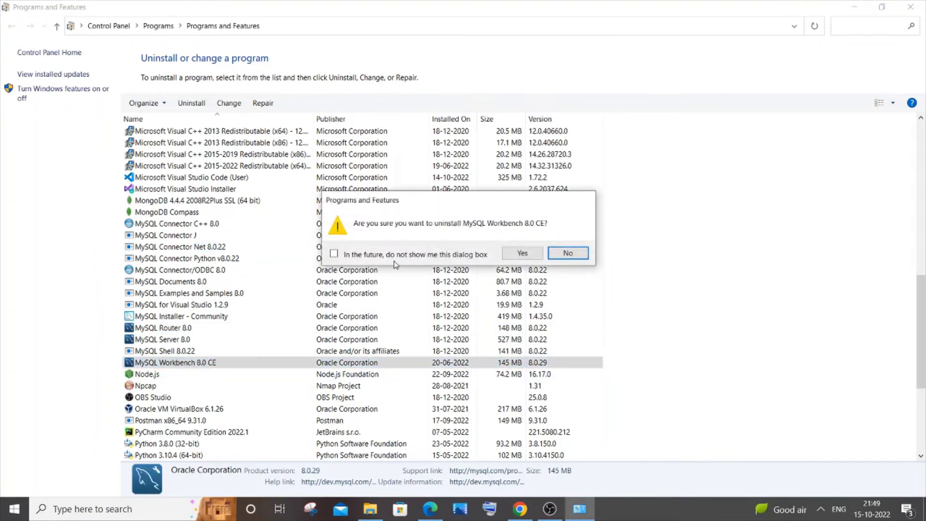
{"action": "left_click", "coordinate": [522, 253]}
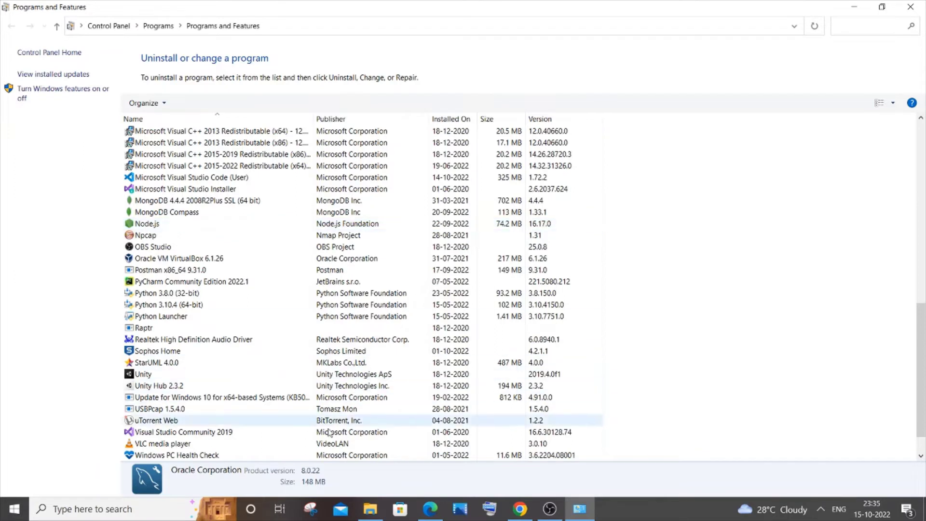
Browse to C:\Program Files and look inside the MySQL folder
{"action": "left_click", "coordinate": [370, 515]}
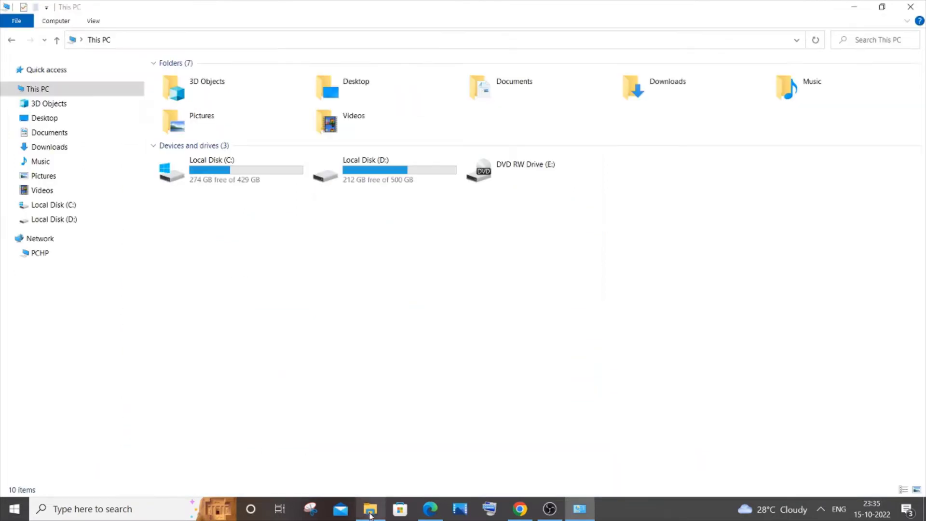
{"action": "left_click", "coordinate": [185, 167]}
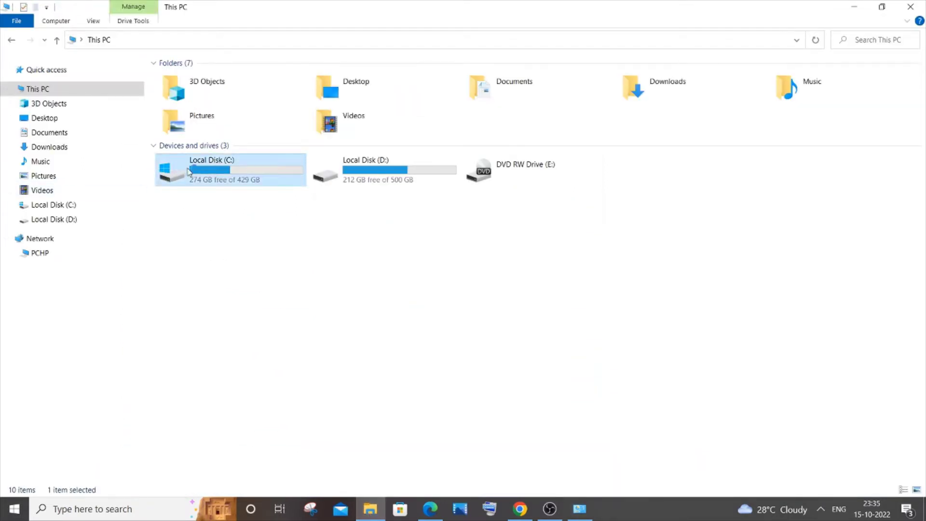
{"action": "double_click", "coordinate": [188, 173]}
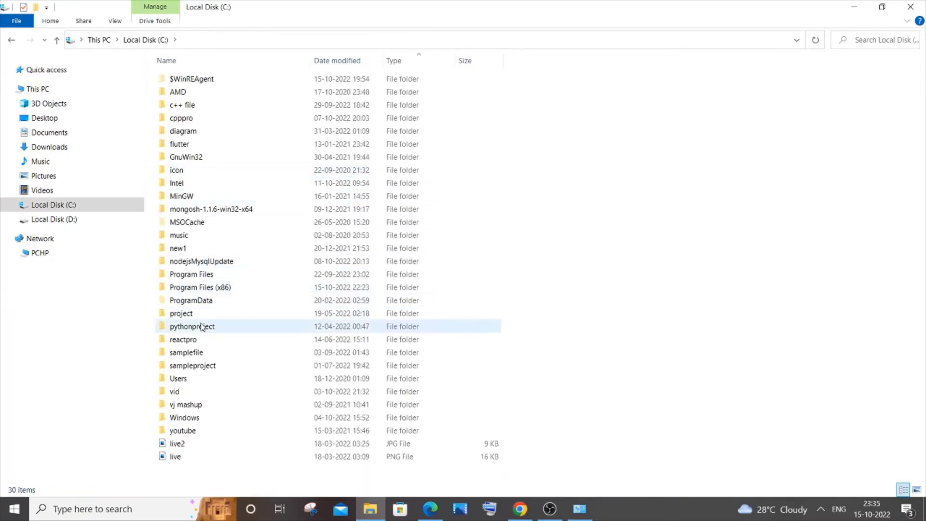
{"action": "double_click", "coordinate": [207, 275]}
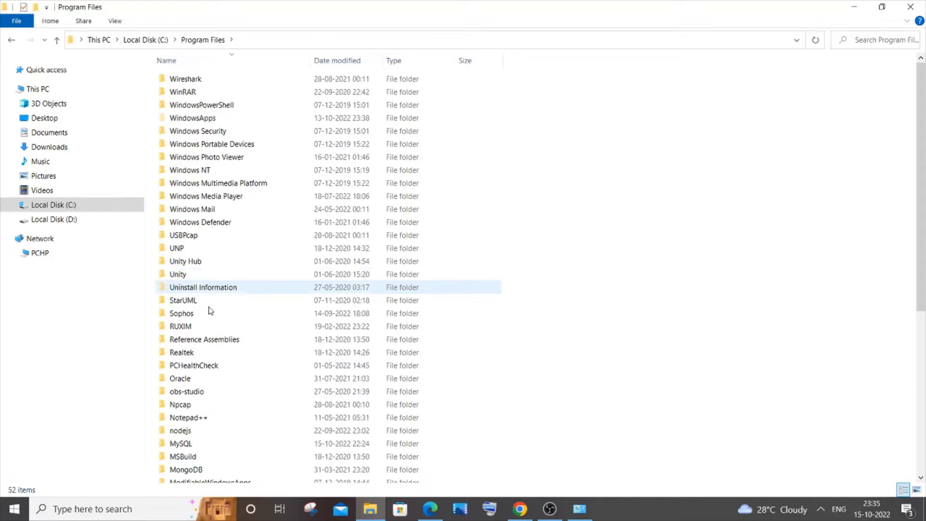
{"action": "double_click", "coordinate": [180, 448]}
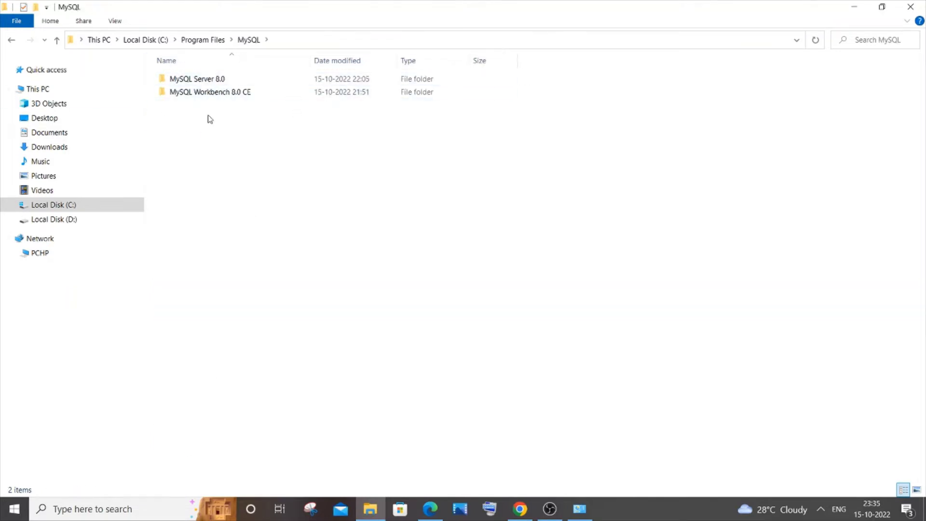
Go back to Program Files and delete the MySQL folder
{"action": "left_click", "coordinate": [12, 41]}
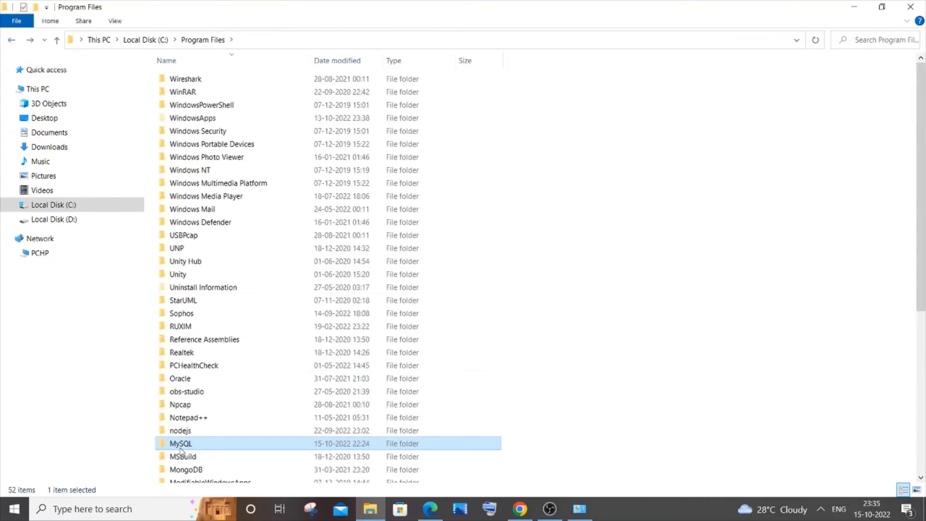
{"action": "double_click", "coordinate": [180, 445]}
{"action": "right_click", "coordinate": [180, 446]}
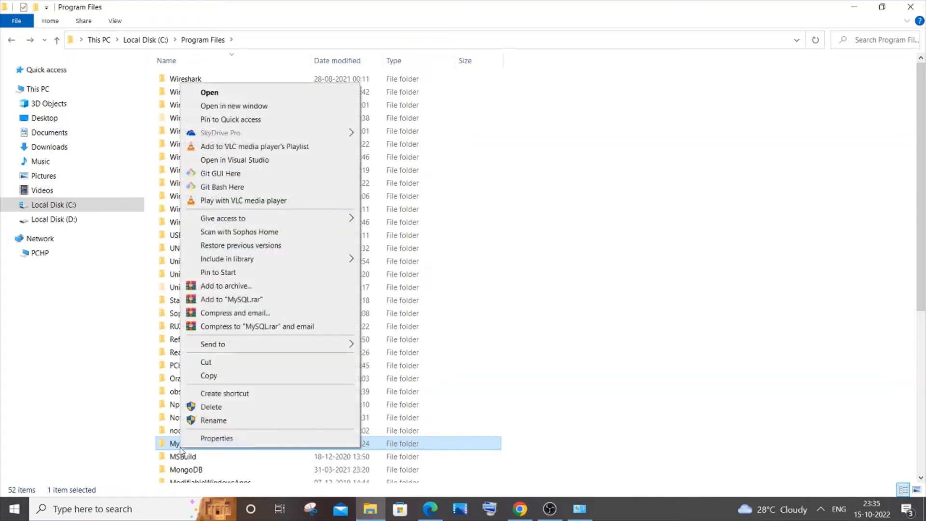
{"action": "left_click", "coordinate": [211, 410]}
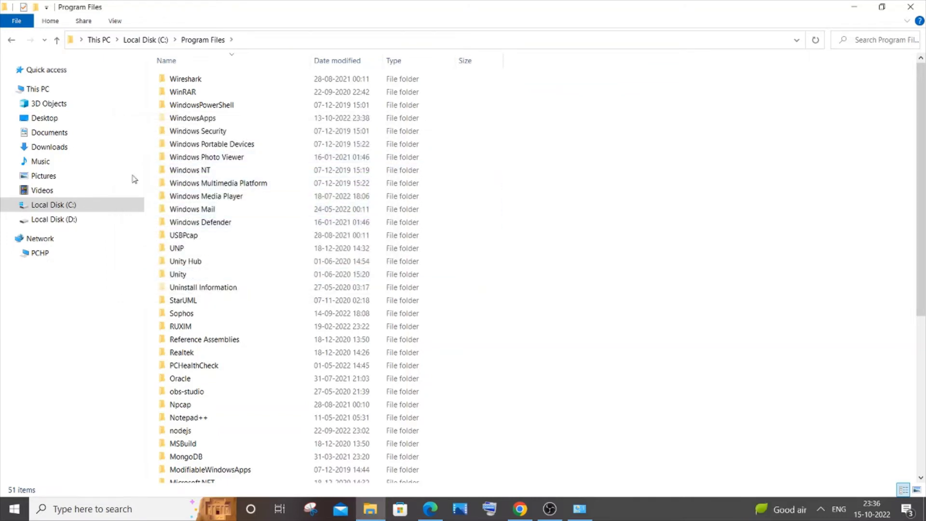
Go to the C:\Users\91944 profile folder and check the hidden-items view options
{"action": "left_click", "coordinate": [11, 40]}
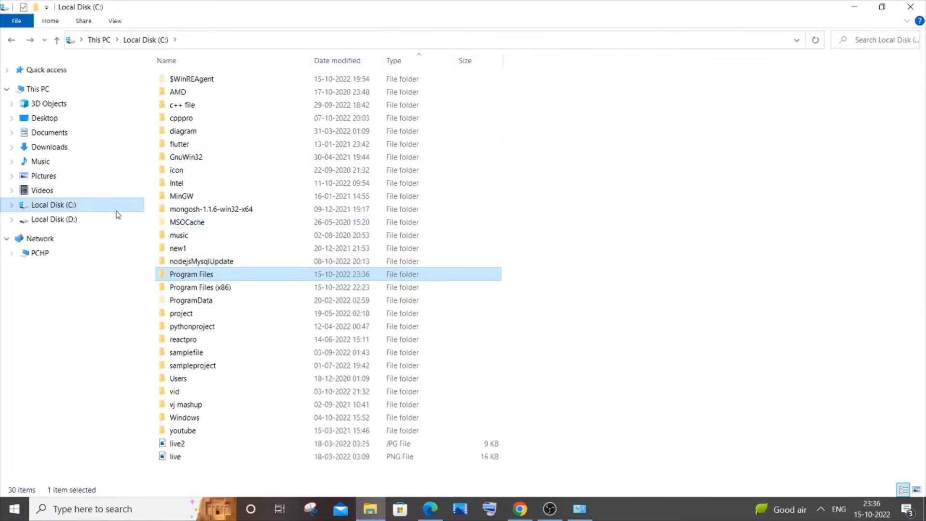
{"action": "double_click", "coordinate": [200, 382]}
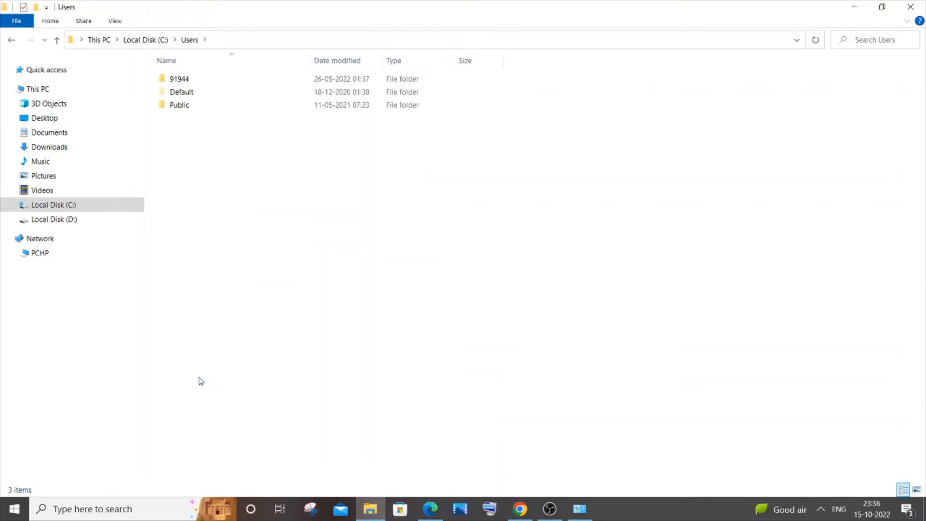
{"action": "double_click", "coordinate": [235, 78]}
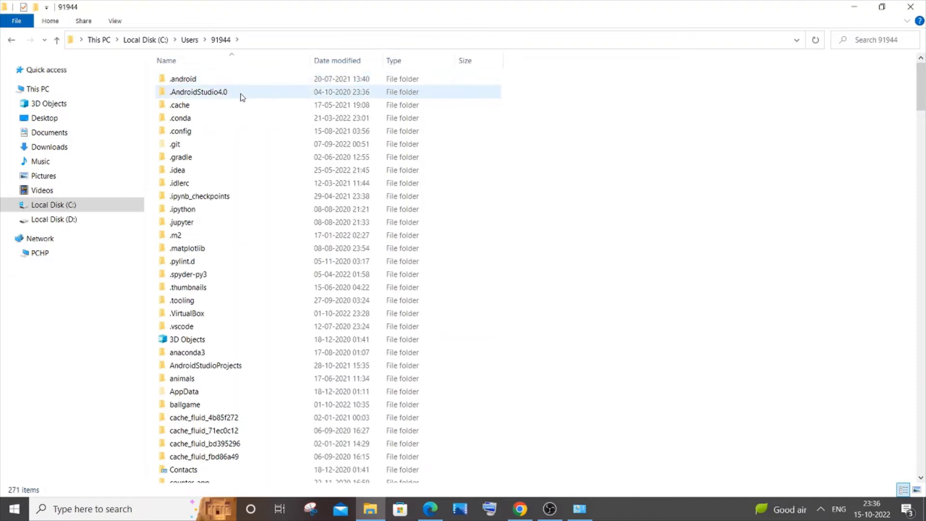
{"action": "scroll", "coordinate": [212, 239], "scroll_direction": "down", "scroll_amount": 1}
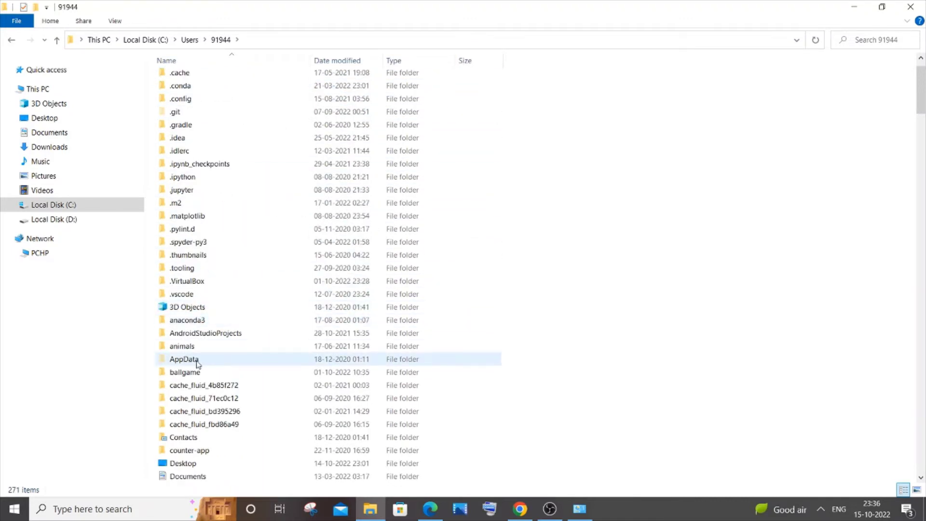
{"action": "scroll", "coordinate": [291, 181], "scroll_direction": "up", "scroll_amount": 1}
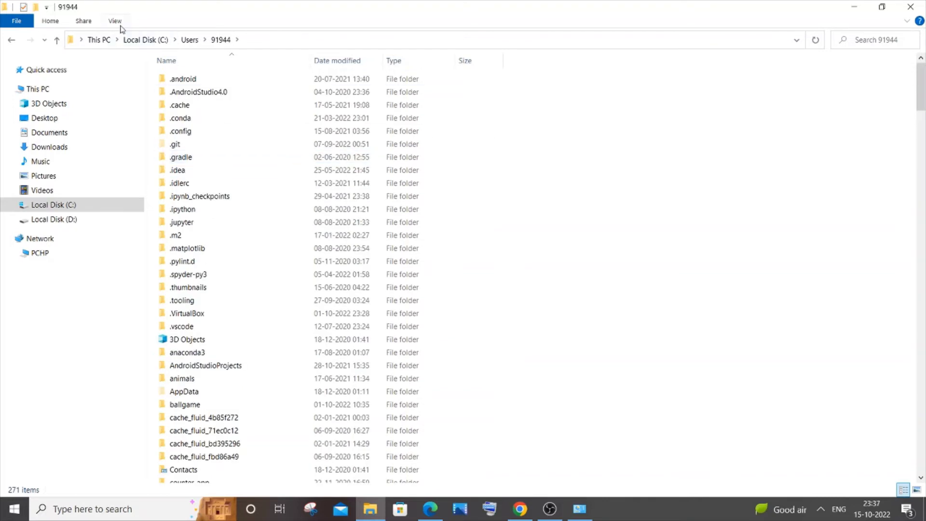
{"action": "left_click", "coordinate": [115, 22]}
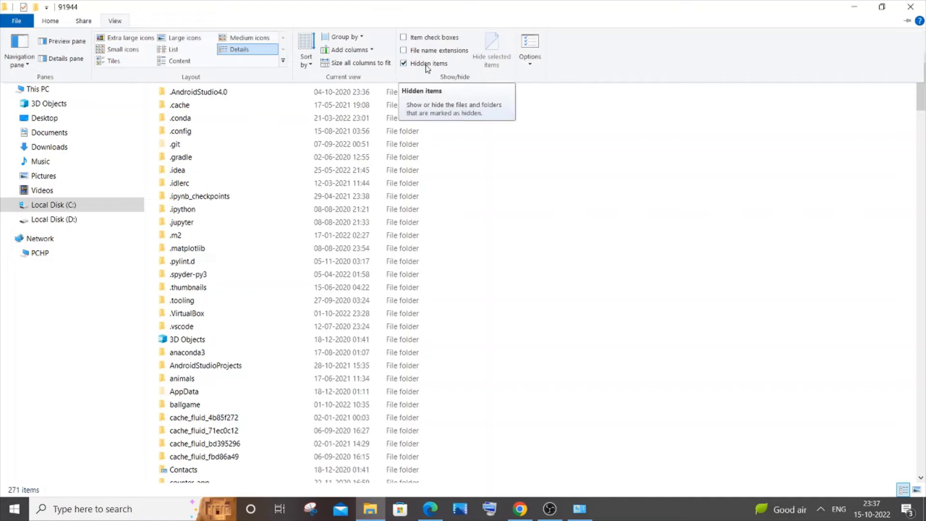
{"action": "left_click", "coordinate": [574, 198]}
Open AppData\Roaming and delete its MySQL folder
{"action": "double_click", "coordinate": [211, 396]}
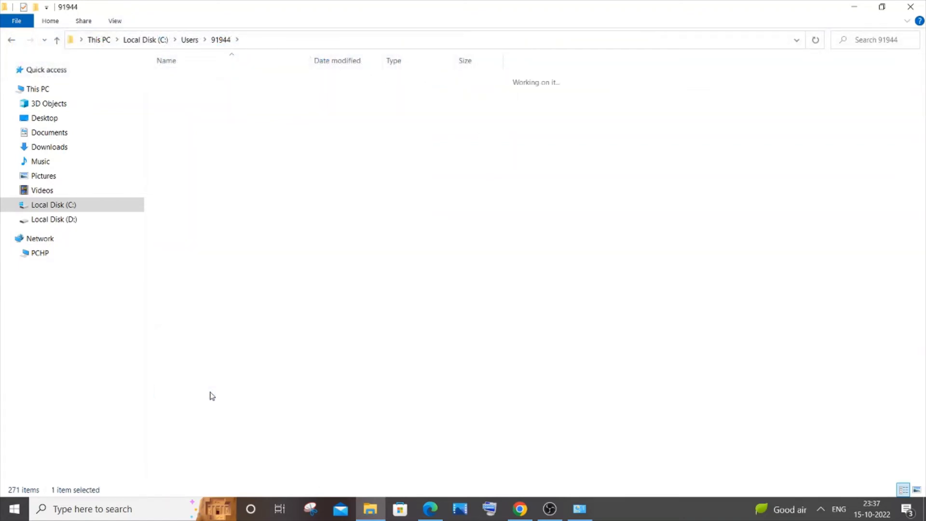
{"action": "double_click", "coordinate": [204, 111]}
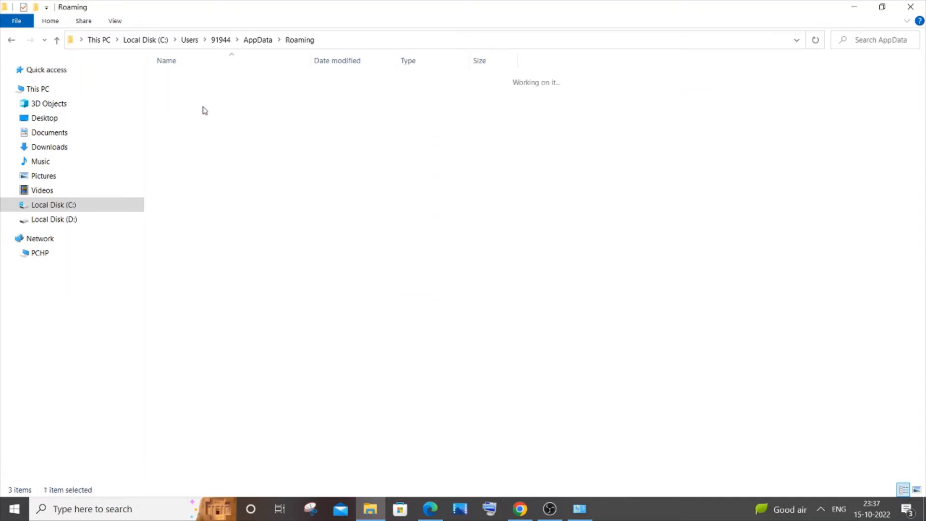
{"action": "scroll", "coordinate": [206, 398], "scroll_direction": "down", "scroll_amount": 1}
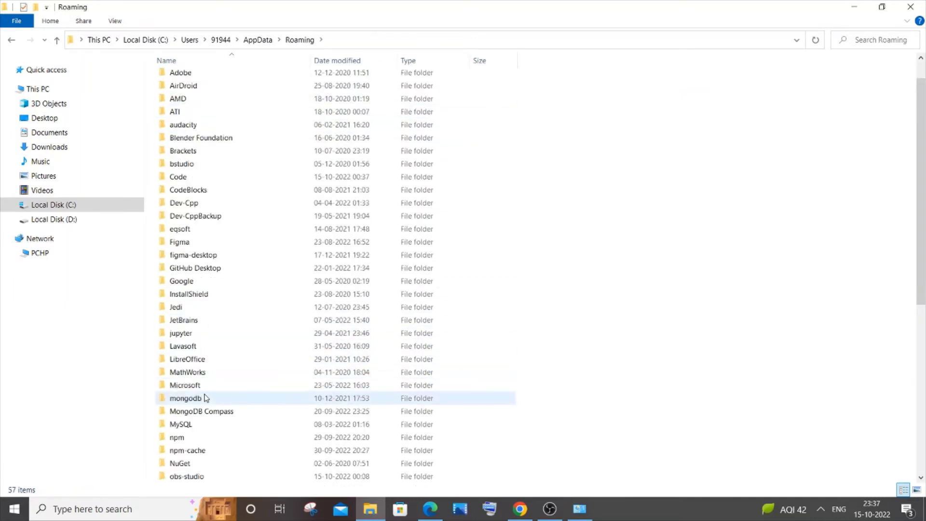
{"action": "left_click", "coordinate": [192, 426]}
{"action": "right_click", "coordinate": [193, 427]}
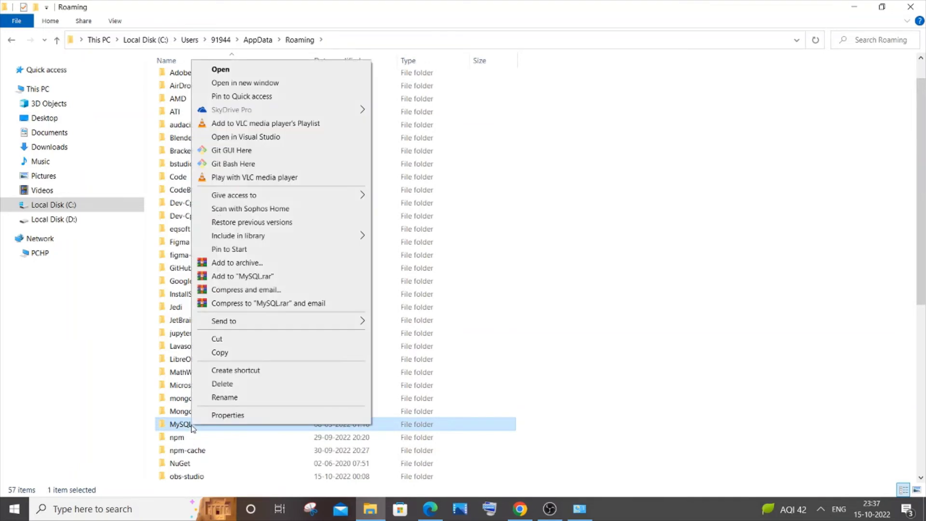
{"action": "left_click", "coordinate": [239, 387]}
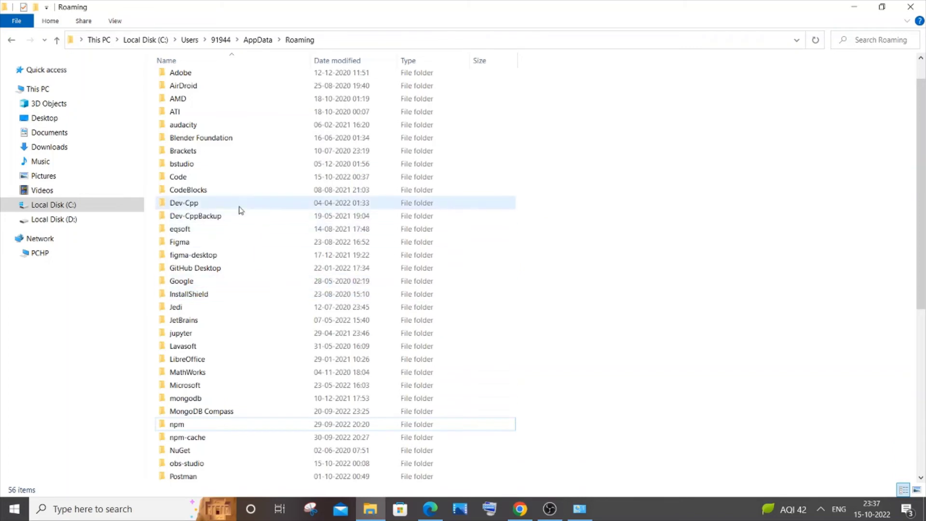
From the C: root, open the hidden ProgramData folder and delete its MySQL folder
{"action": "mouse_move", "coordinate": [73, 181]}
{"action": "left_click", "coordinate": [68, 208]}
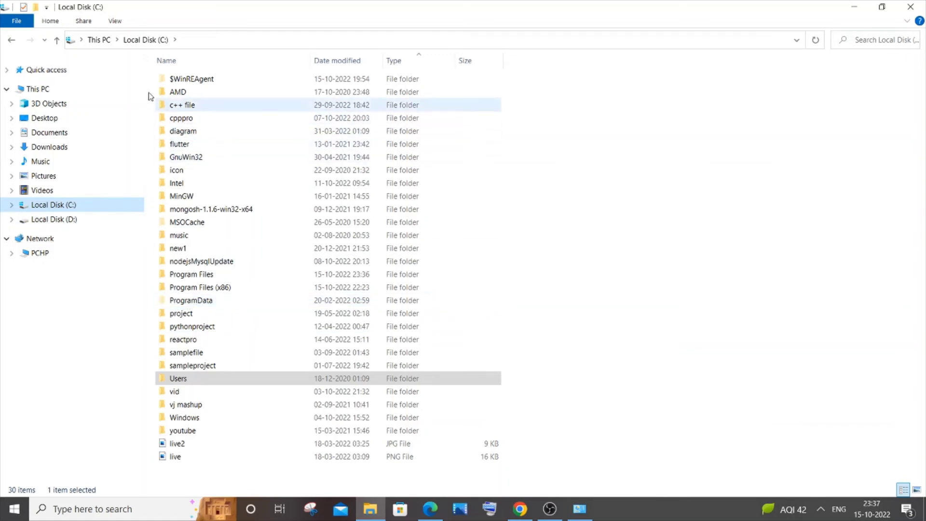
{"action": "left_click", "coordinate": [116, 21]}
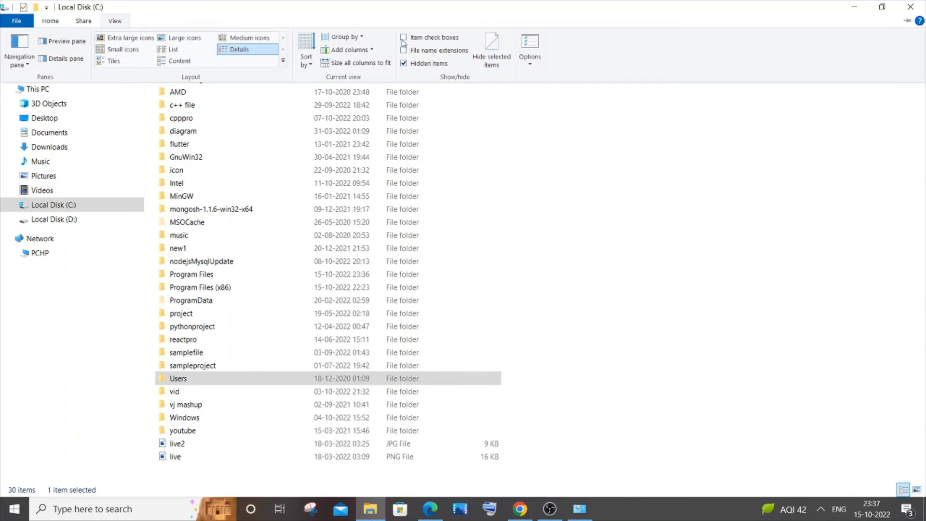
{"action": "left_click", "coordinate": [556, 291]}
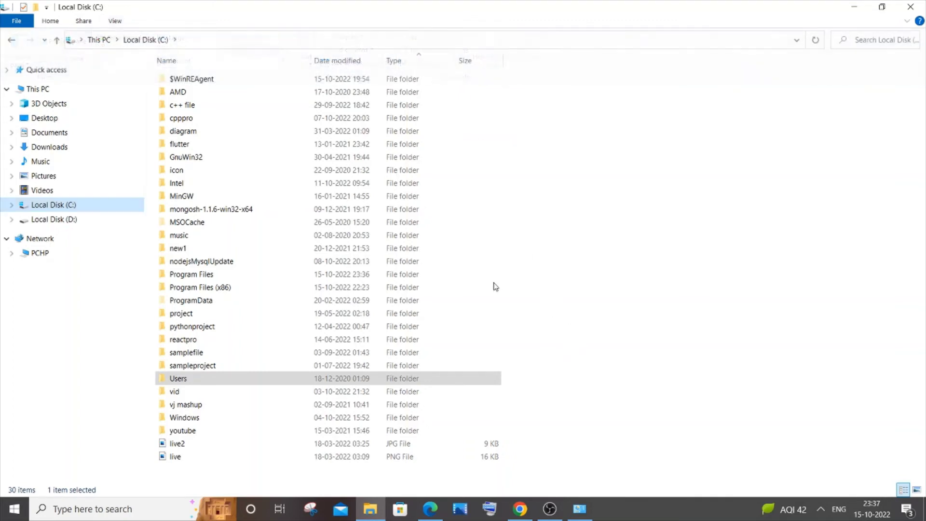
{"action": "double_click", "coordinate": [189, 301]}
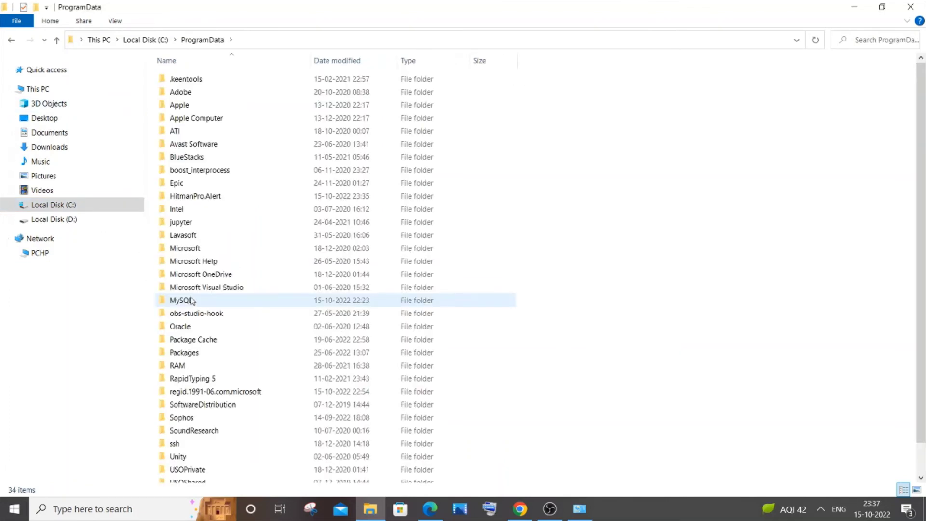
{"action": "right_click", "coordinate": [186, 301]}
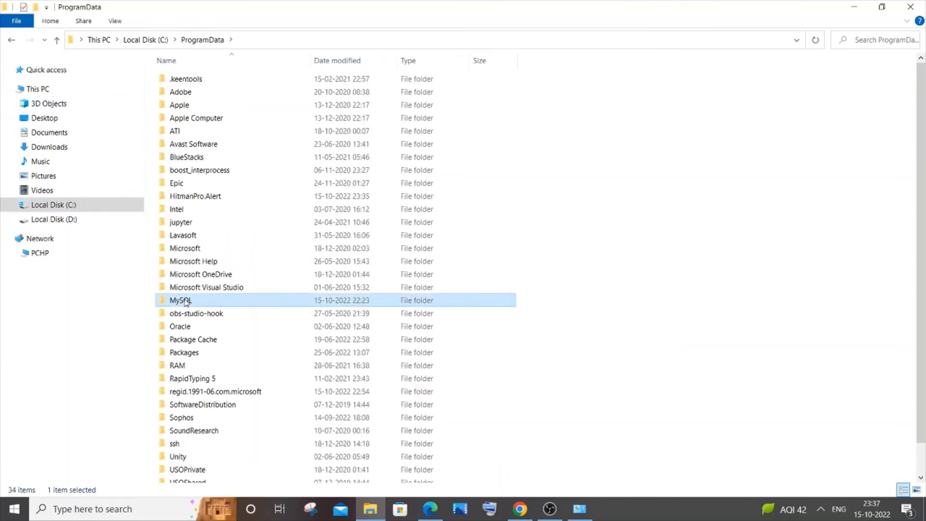
{"action": "left_click", "coordinate": [227, 459]}
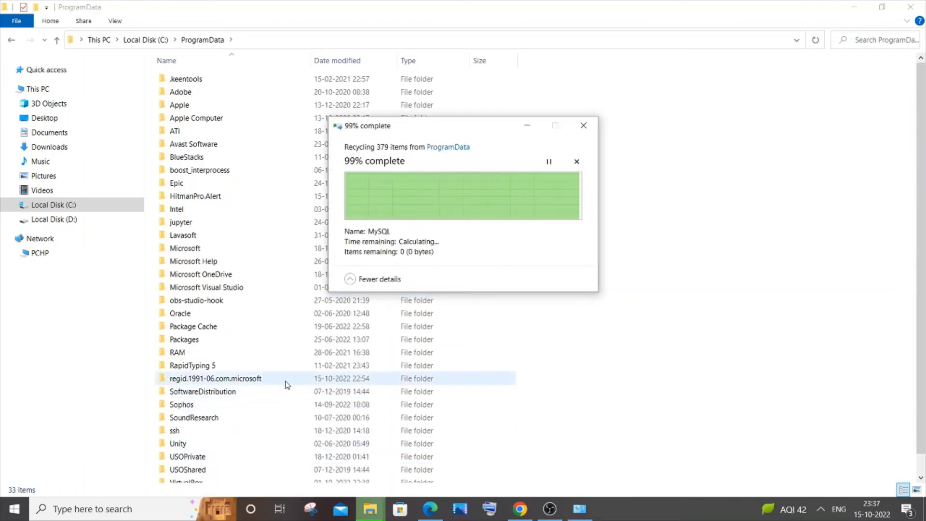
Search 'mysql' (only web results appear), then replace the query with 'cmd' to find Command Prompt
{"action": "left_click", "coordinate": [106, 517]}
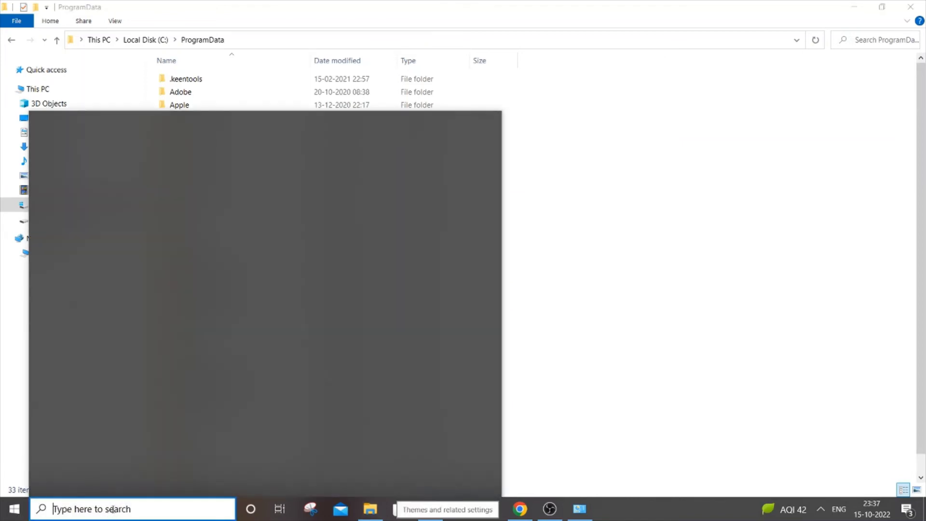
{"action": "type", "text": "mysql"}
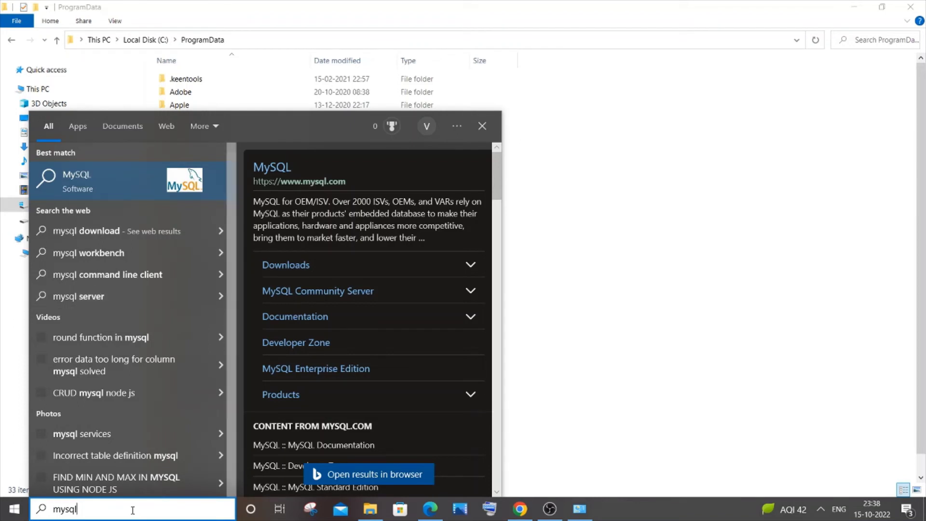
{"action": "key", "text": "BackSpace"}
{"action": "key", "text": "BackSpace"}
{"action": "key", "text": "BackSpace"}
{"action": "key", "text": "BackSpace"}
{"action": "key", "text": "BackSpace"}
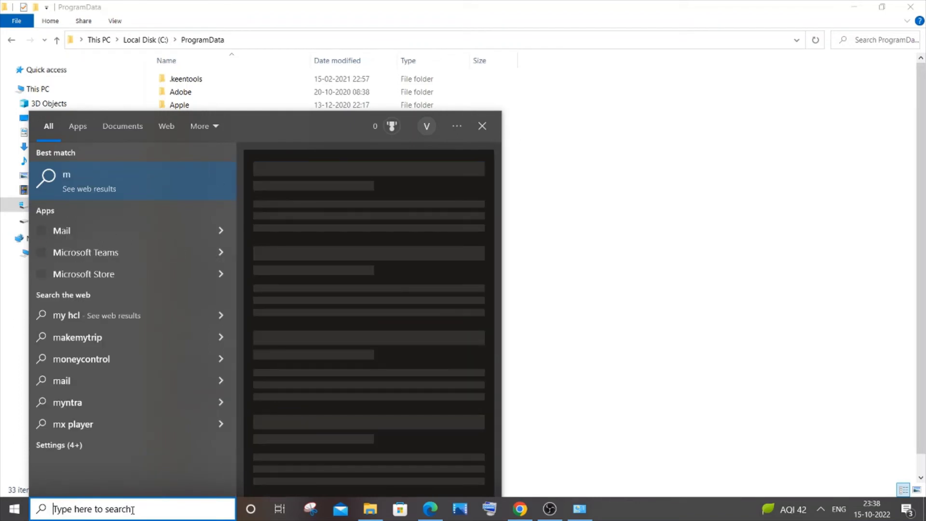
{"action": "type", "text": "cmd"}
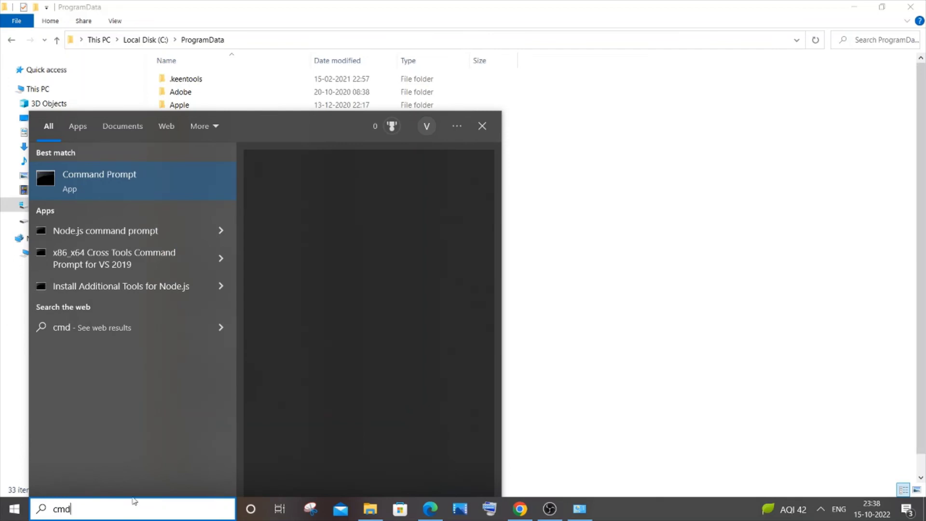
Launch Command Prompt, enlarge the font, and run mysql to get the 'not recognized' error
{"action": "key", "text": "Return"}
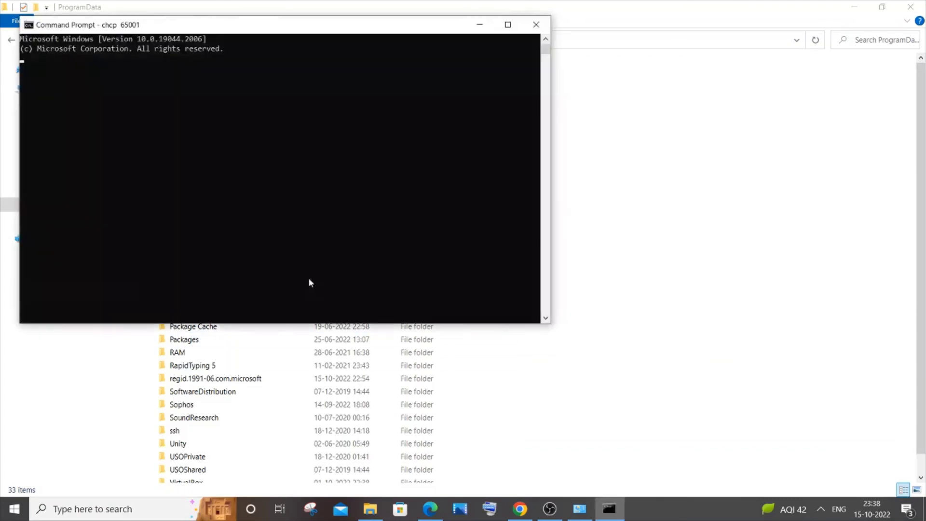
{"action": "left_click_drag", "start_coordinate": [269, 25], "coordinate": [602, 158]}
{"action": "scroll", "coordinate": [586, 257], "scroll_direction": "up", "scroll_amount": 1, "text": "ctrl"}
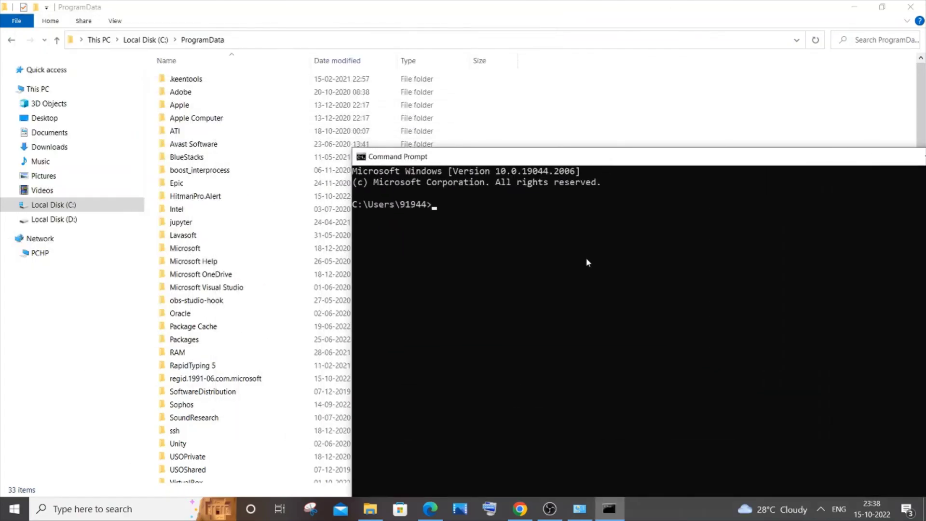
{"action": "scroll", "coordinate": [586, 258], "scroll_direction": "up", "scroll_amount": 2, "text": "ctrl"}
{"action": "scroll", "coordinate": [586, 257], "scroll_direction": "up", "scroll_amount": 2, "text": "ctrl"}
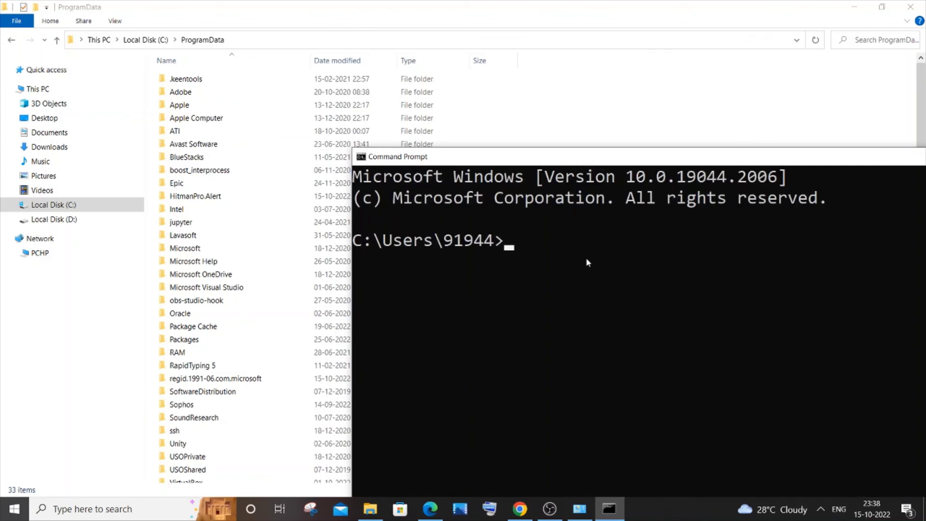
{"action": "type", "text": "mysql"}
{"action": "key", "text": "Return"}
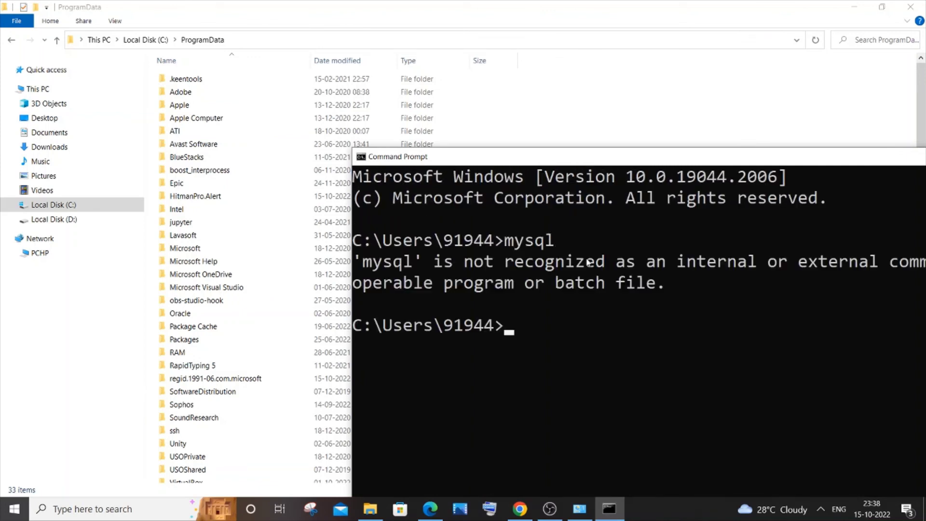
{"action": "left_click_drag", "start_coordinate": [602, 164], "coordinate": [543, 80]}
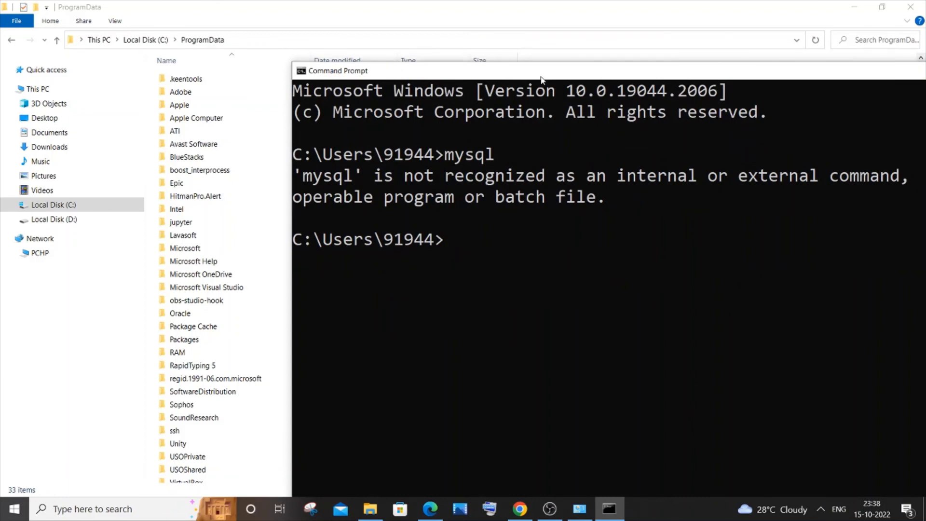